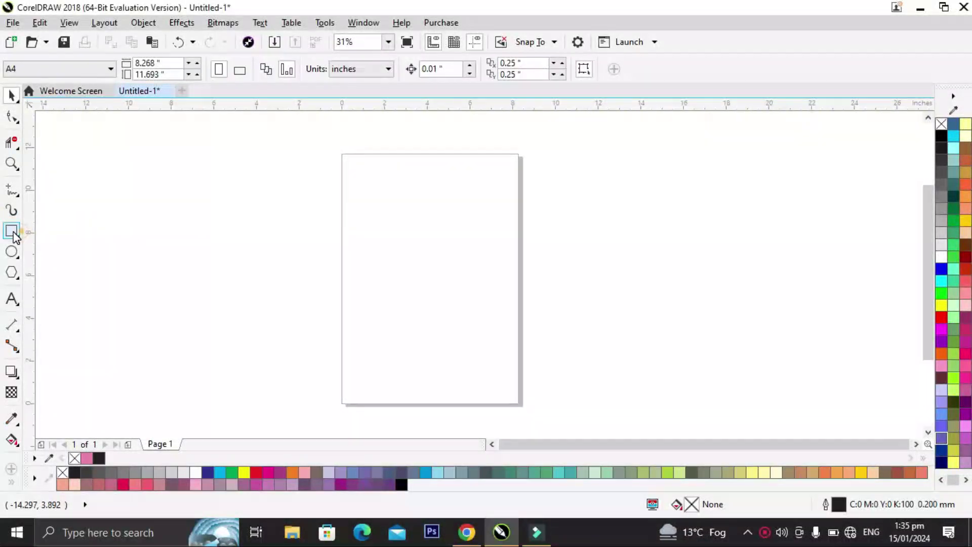
Draw a 5-inch square mid-page and round its top-right and bottom-left corners to 2.0 inches
{"action": "left_click", "coordinate": [11, 231]}
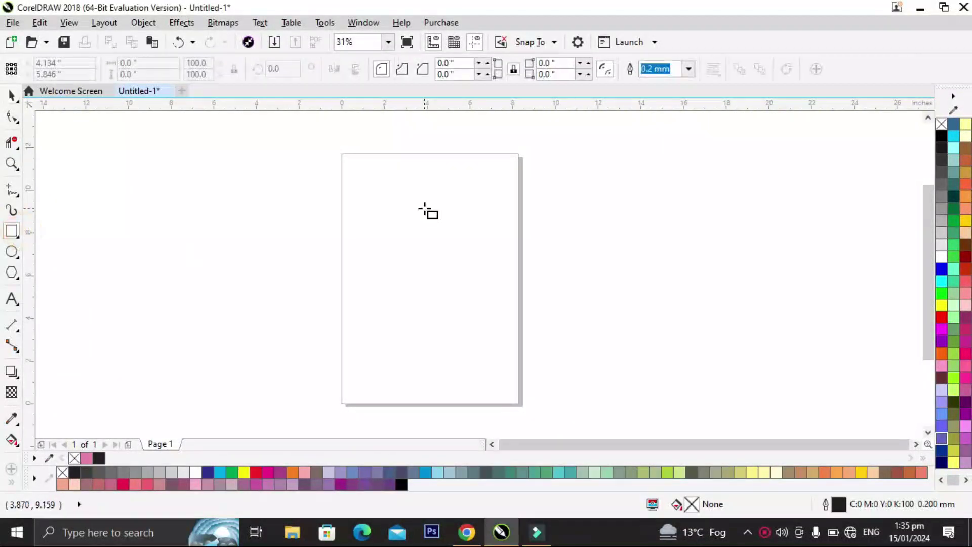
{"action": "left_click_drag", "start_coordinate": [390, 208], "coordinate": [497, 314]}
{"action": "left_click", "coordinate": [12, 117]}
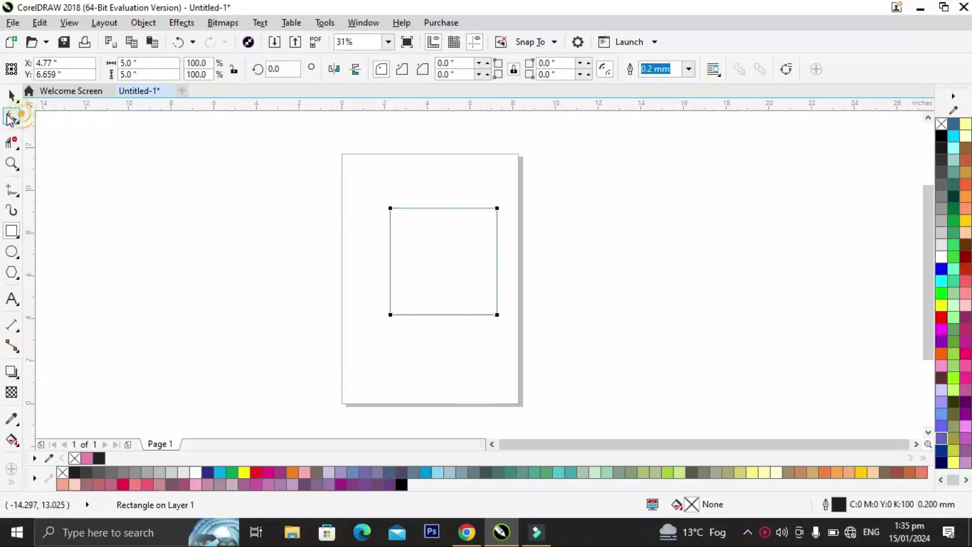
{"action": "left_click", "coordinate": [390, 208]}
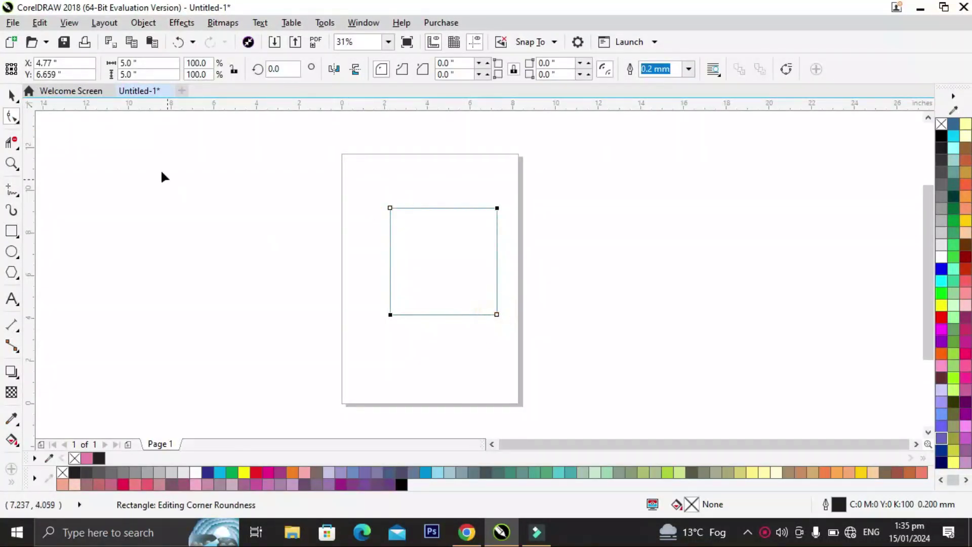
{"action": "mouse_move", "coordinate": [497, 209]}
{"action": "left_mouse_down"}
{"action": "mouse_move", "coordinate": [439, 256]}
{"action": "mouse_move", "coordinate": [455, 251]}
{"action": "left_mouse_up"}
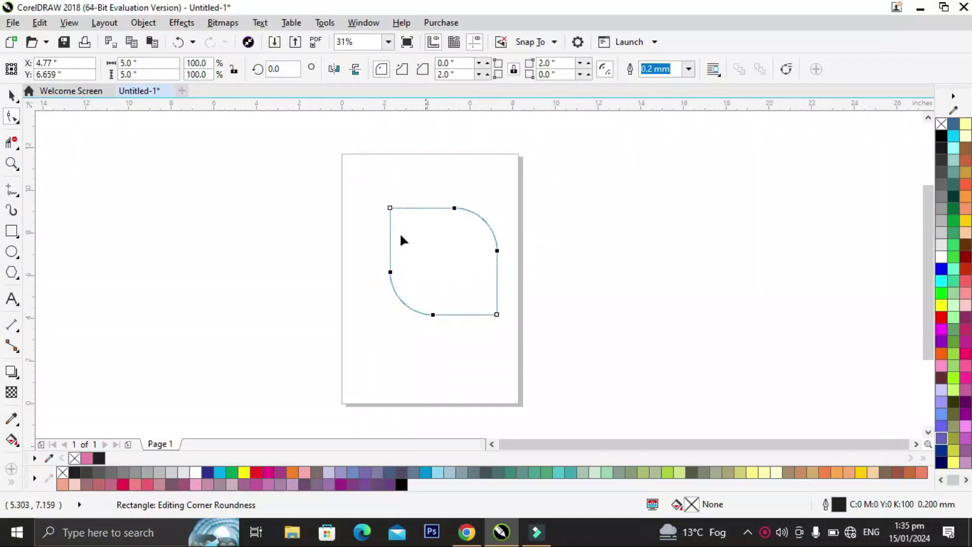
Nest a 75% leaf copy inside, rotate both 45°, and add a 2.333 × 0.8-inch rectangle at the tip
{"action": "left_click", "coordinate": [12, 94]}
{"action": "left_click_drag", "start_coordinate": [385, 204], "coordinate": [393, 205]}
{"action": "left_click_drag", "start_coordinate": [305, 166], "coordinate": [542, 350]}
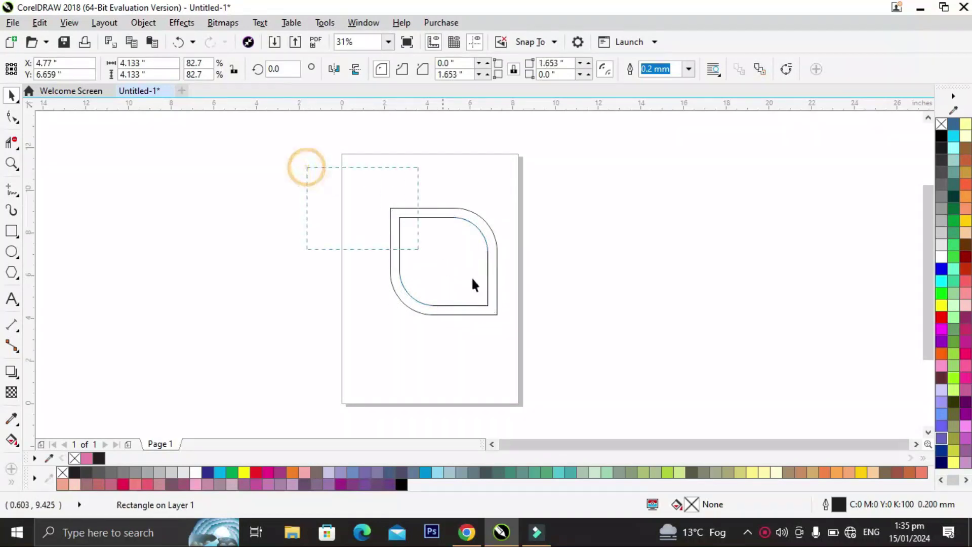
{"action": "left_click", "coordinate": [457, 283]}
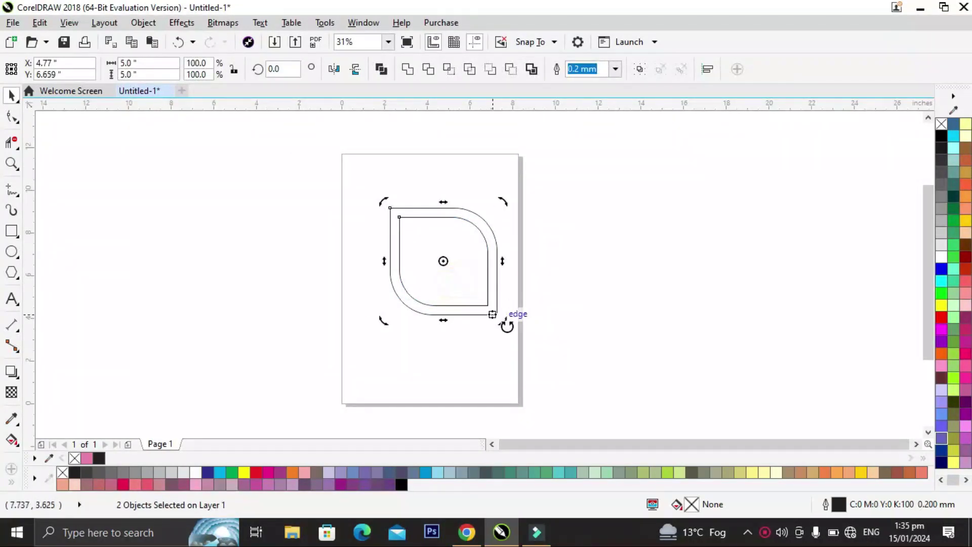
{"action": "left_click_drag", "start_coordinate": [507, 325], "coordinate": [542, 260]}
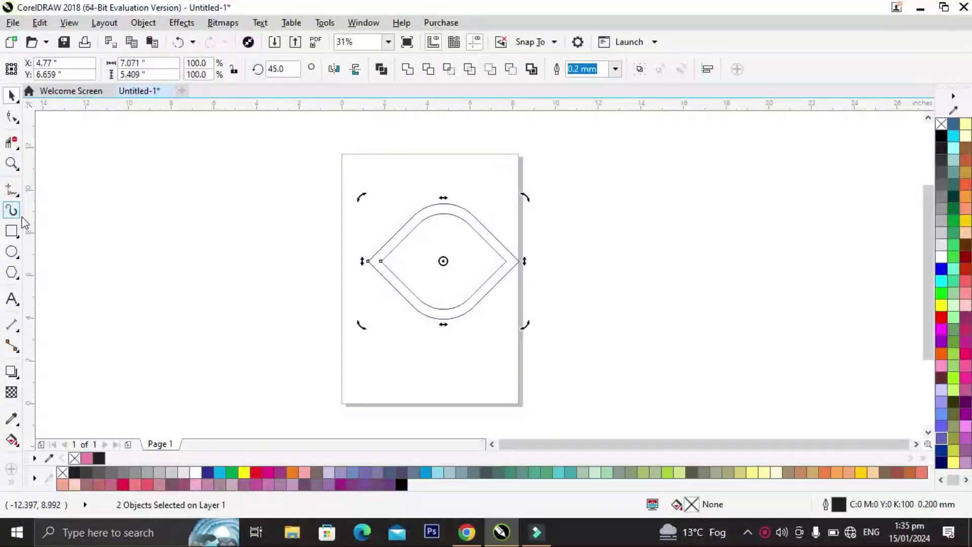
{"action": "left_click", "coordinate": [16, 232]}
{"action": "left_click_drag", "start_coordinate": [534, 247], "coordinate": [484, 263]}
Erase the eye outline's right tip along with the small rectangle, leaving the double band open
{"action": "left_click", "coordinate": [20, 101]}
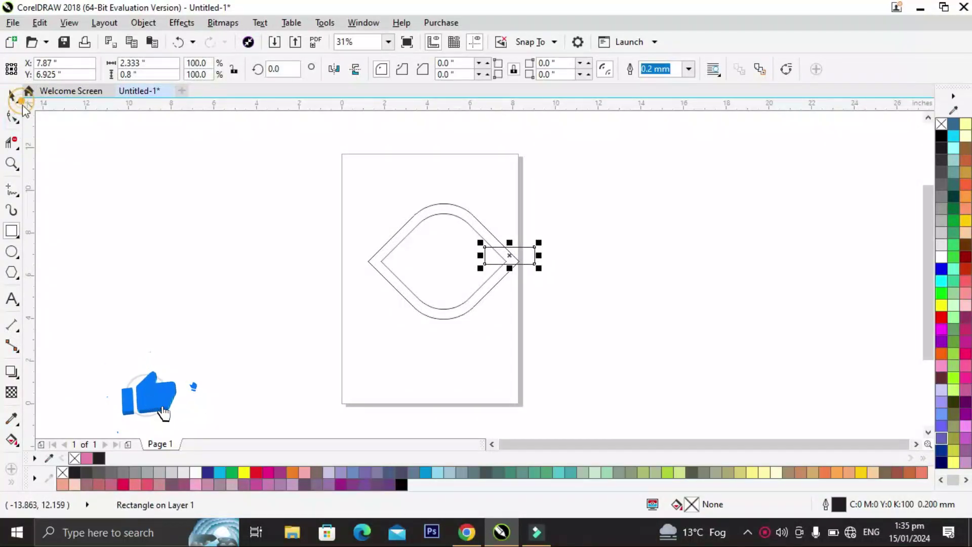
{"action": "left_click", "coordinate": [436, 268]}
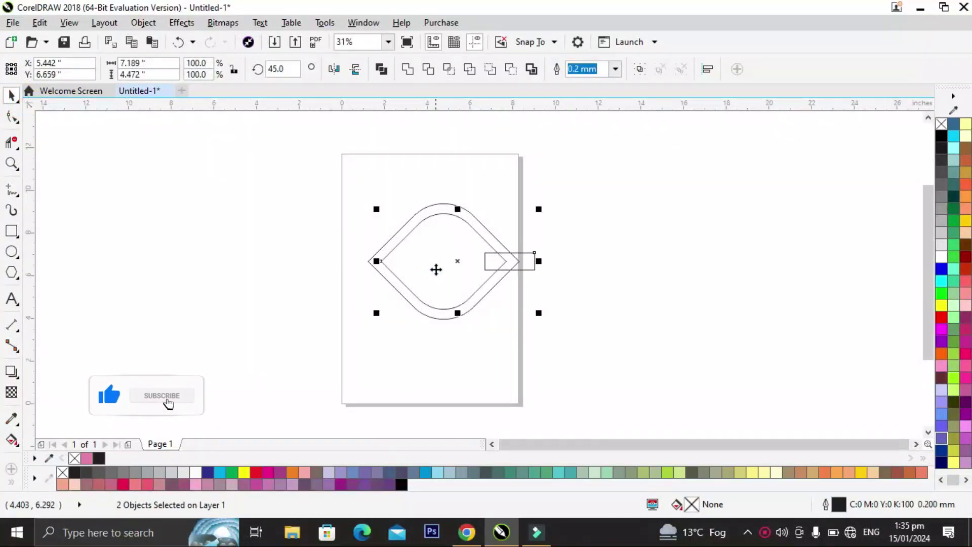
{"action": "left_click", "coordinate": [11, 144]}
{"action": "left_click", "coordinate": [508, 259]}
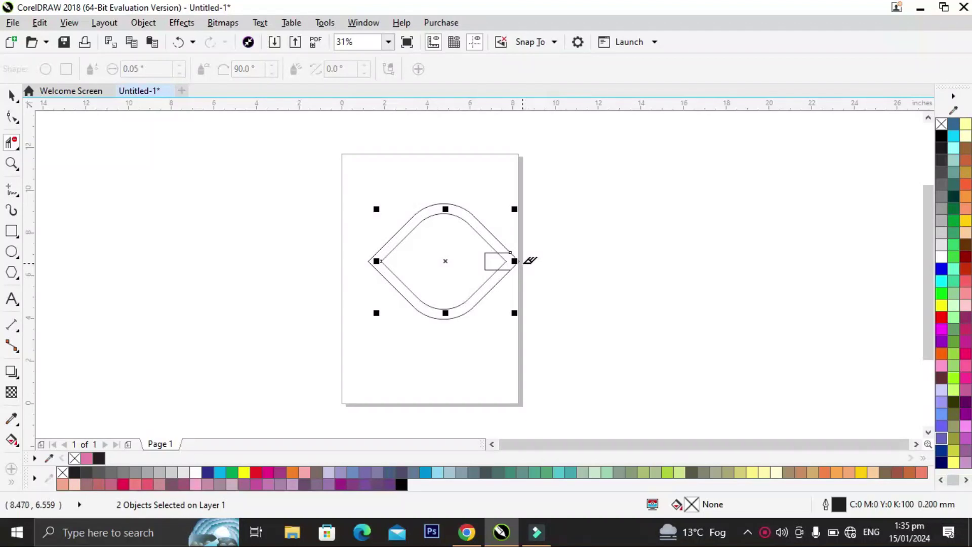
{"action": "left_click_drag", "start_coordinate": [531, 268], "coordinate": [478, 259]}
{"action": "left_click", "coordinate": [8, 96]}
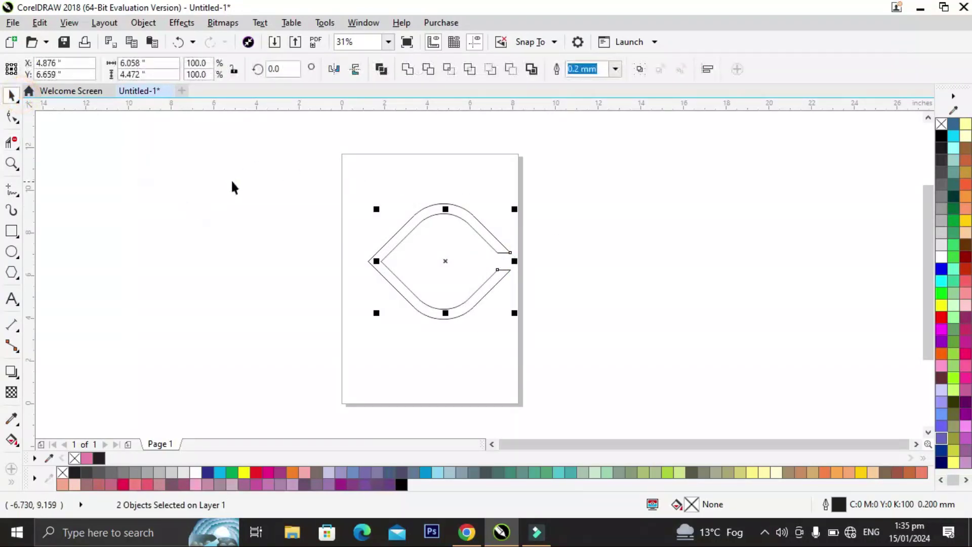
{"action": "left_click", "coordinate": [235, 178]}
Overlap a 180°-rotated copy of the open eye band on its left side
{"action": "mouse_move", "coordinate": [253, 176]}
{"action": "left_mouse_down"}
{"action": "mouse_move", "coordinate": [542, 286]}
{"action": "mouse_move", "coordinate": [302, 257]}
{"action": "mouse_move", "coordinate": [354, 263]}
{"action": "left_mouse_up"}
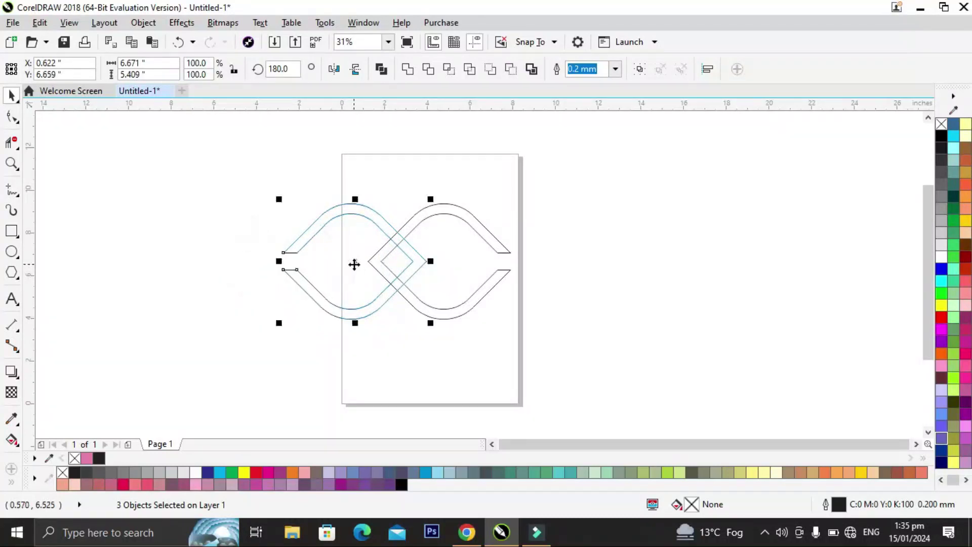
{"action": "left_click", "coordinate": [11, 193]}
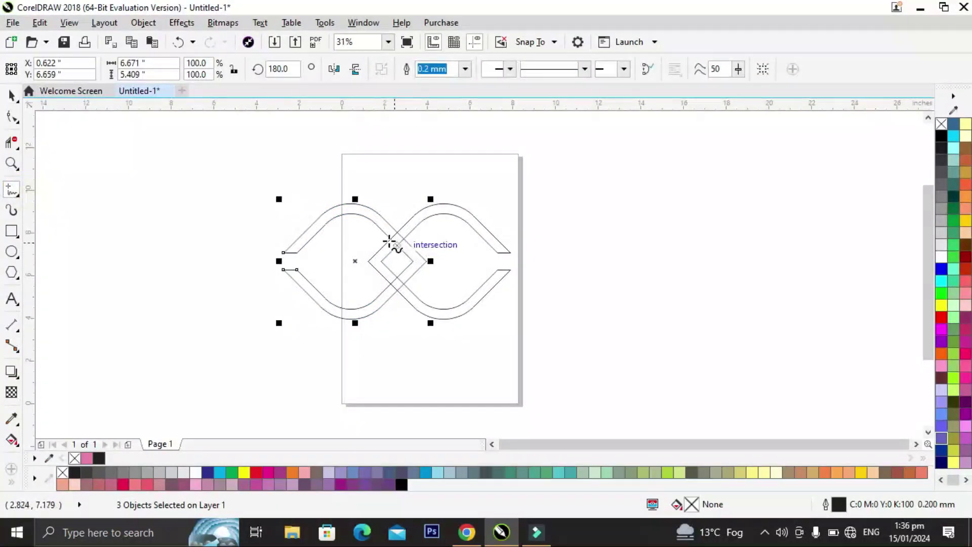
Draw two short divider lines across the band crossings beside the central diamond
{"action": "left_click_drag", "start_coordinate": [380, 242], "coordinate": [395, 253]}
{"action": "left_click", "coordinate": [374, 261]}
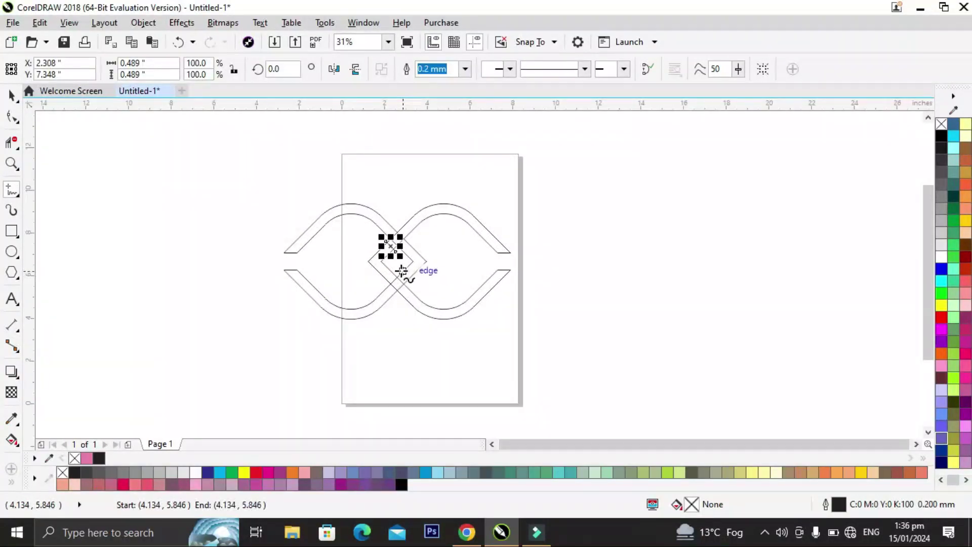
{"action": "left_click_drag", "start_coordinate": [398, 268], "coordinate": [414, 281]}
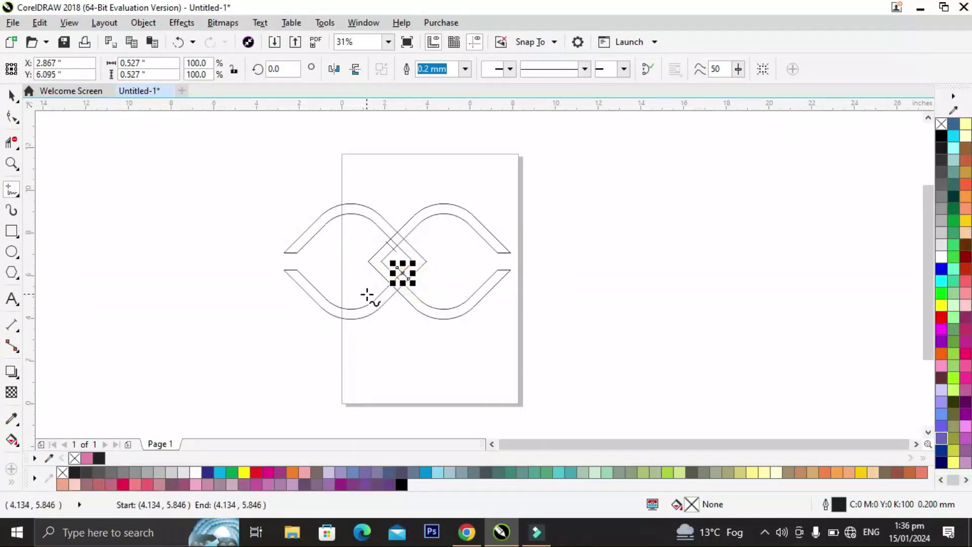
{"action": "key", "text": "Left"}
{"action": "key", "text": "Right"}
{"action": "key", "text": "Down"}
Move the lower divider line onto the crossing's midpoint with small nudges
{"action": "left_click", "coordinate": [11, 95]}
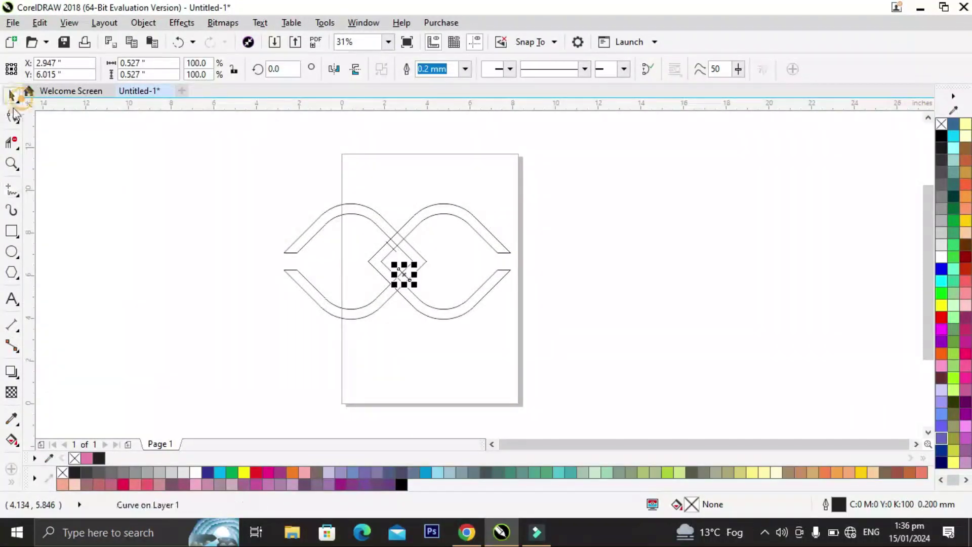
{"action": "left_click", "coordinate": [154, 193]}
{"action": "scroll", "coordinate": [396, 275], "scroll_direction": "up", "scroll_amount": 1}
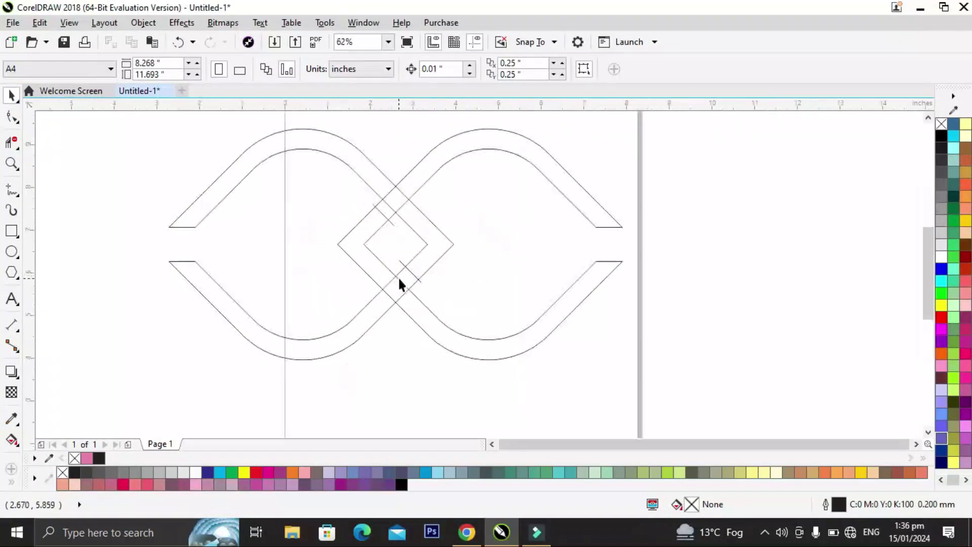
{"action": "left_click", "coordinate": [412, 273]}
{"action": "left_click_drag", "start_coordinate": [411, 274], "coordinate": [408, 282]}
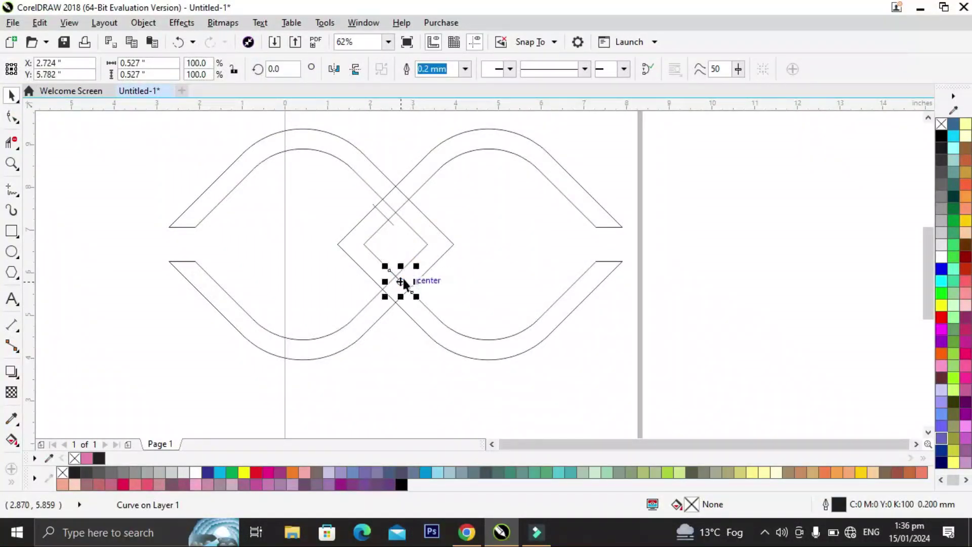
{"action": "key", "text": "Right"}
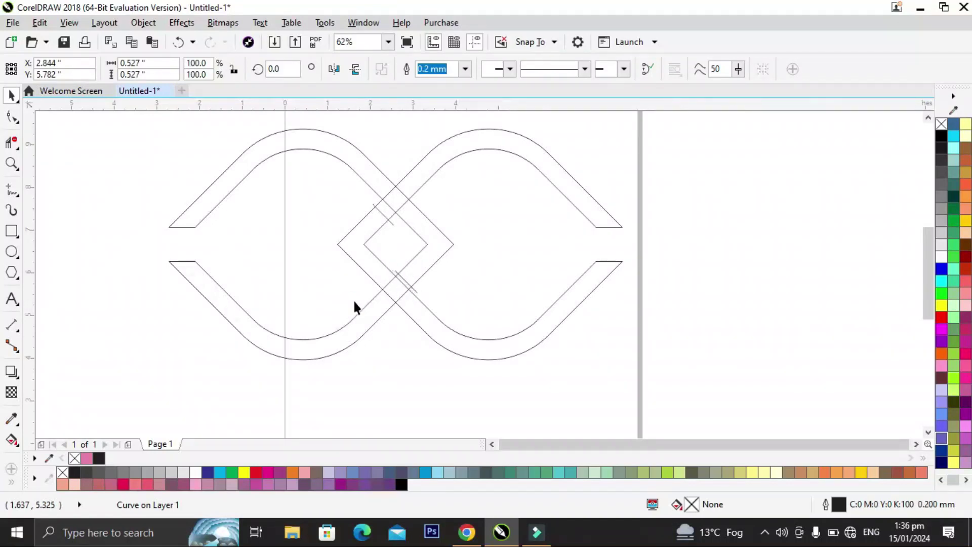
{"action": "key", "text": "Up"}
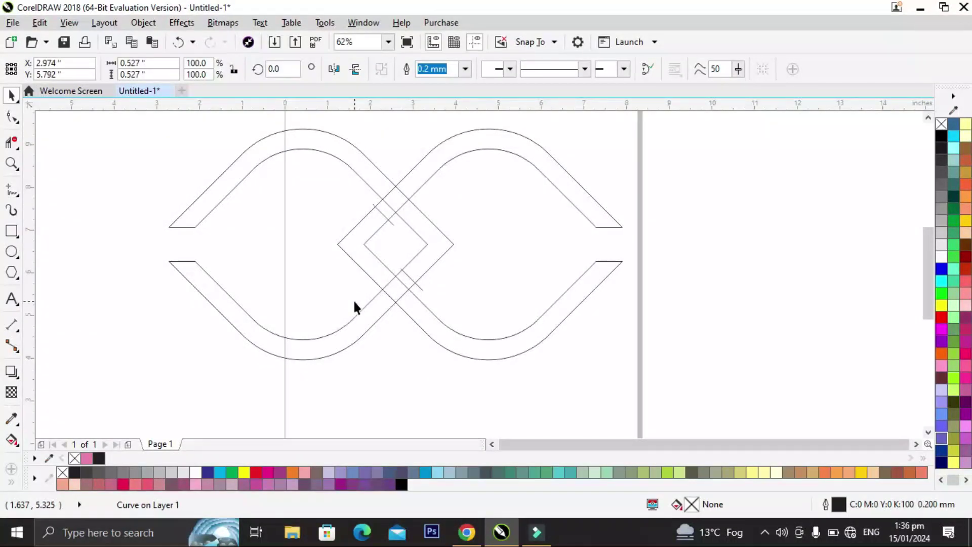
{"action": "key", "text": "ctrl+Left"}
{"action": "key", "text": "ctrl+Up"}
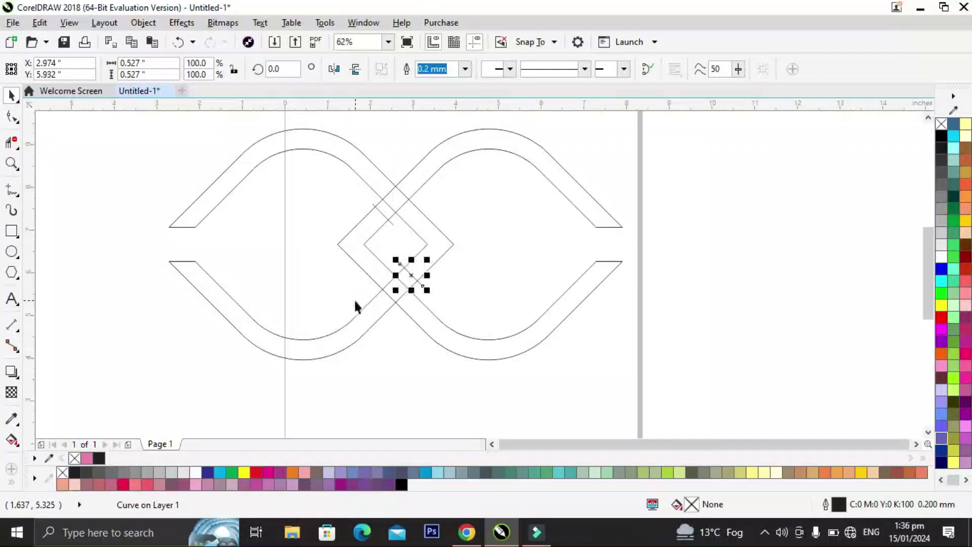
Smart Fill the seven band sections of the knot pink, arches, chevrons and crossing piece included
{"action": "left_click", "coordinate": [123, 164]}
{"action": "left_click", "coordinate": [12, 440]}
{"action": "left_click", "coordinate": [34, 474]}
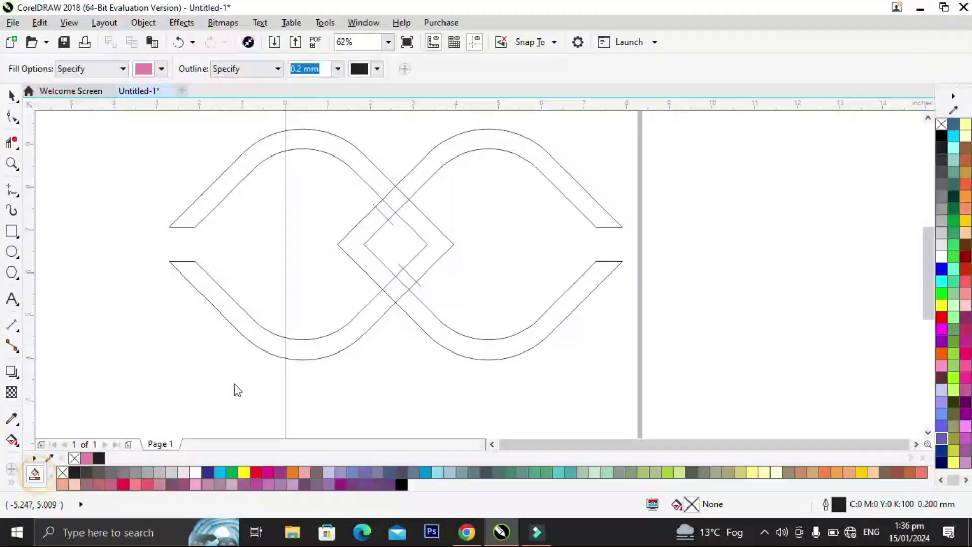
{"action": "left_click", "coordinate": [339, 346]}
{"action": "left_click", "coordinate": [362, 246]}
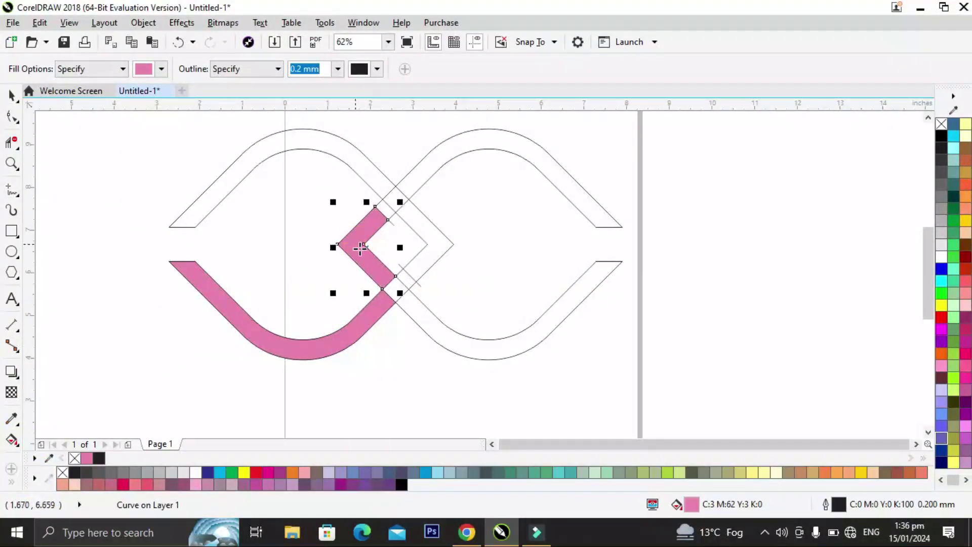
{"action": "left_click", "coordinate": [396, 289]}
{"action": "left_click", "coordinate": [427, 320]}
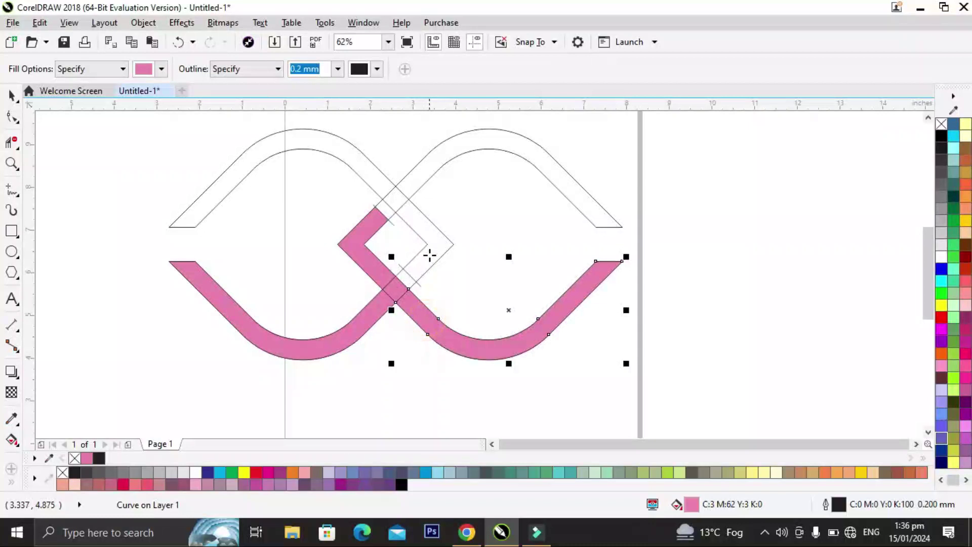
{"action": "left_click", "coordinate": [436, 236]}
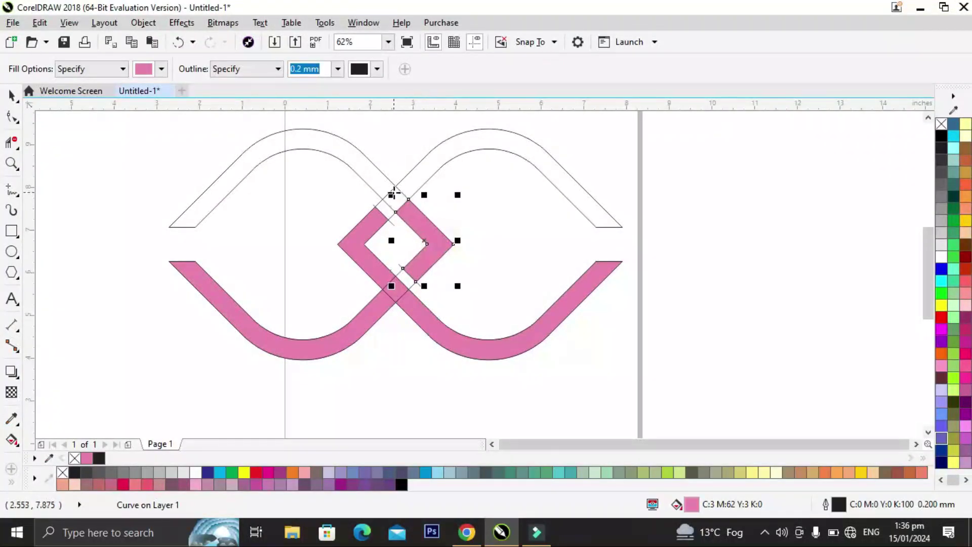
{"action": "left_click", "coordinate": [370, 180]}
{"action": "left_click", "coordinate": [418, 178]}
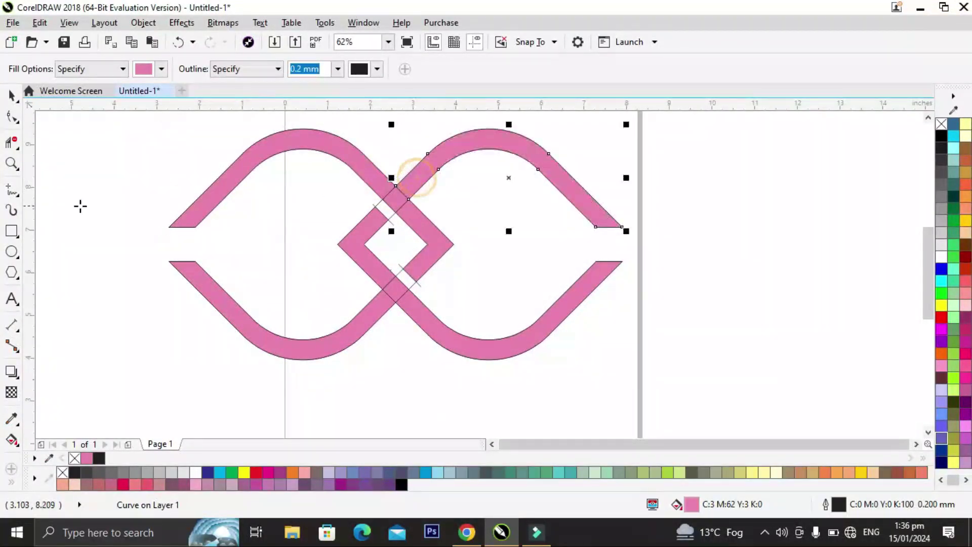
{"action": "left_click", "coordinate": [12, 95]}
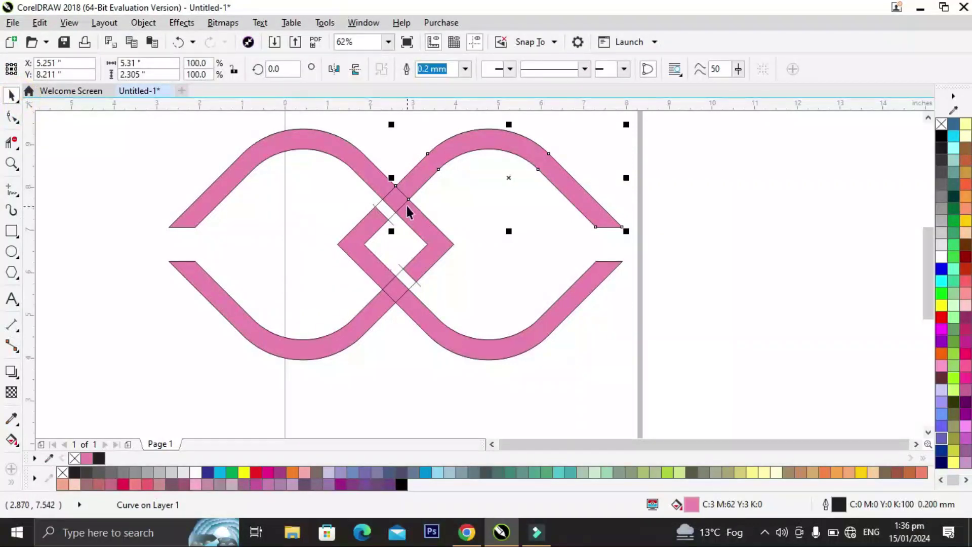
{"action": "left_click", "coordinate": [383, 212]}
Delete the stray line, small white patch and white sliver left in the crossing gaps
{"action": "scroll", "coordinate": [383, 215], "scroll_direction": "up", "scroll_amount": 2}
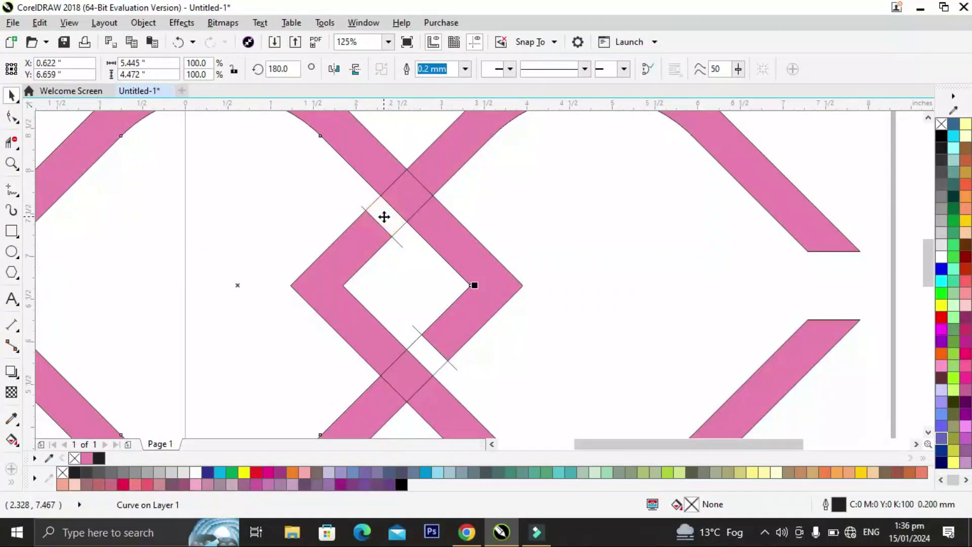
{"action": "left_click", "coordinate": [395, 230]}
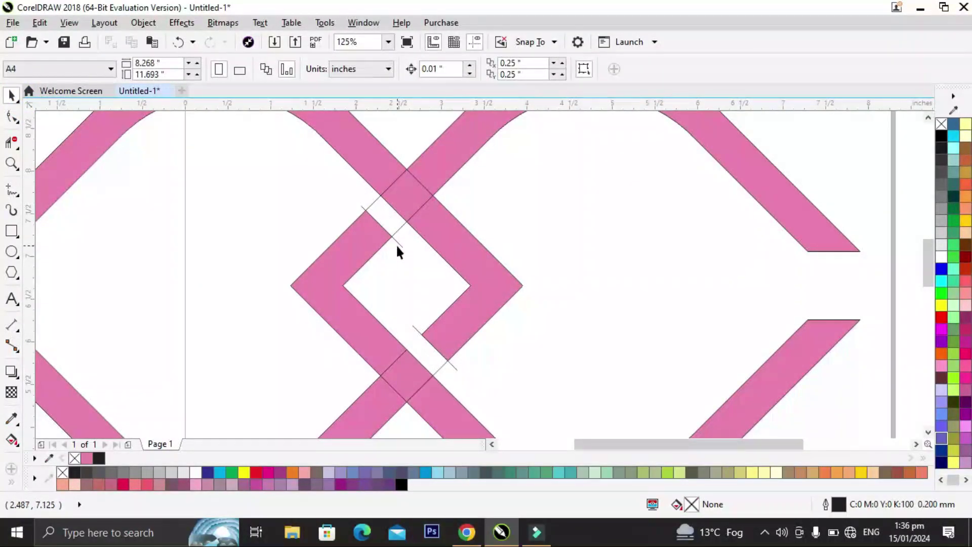
{"action": "left_click", "coordinate": [398, 244]}
{"action": "key", "text": "Delete"}
{"action": "left_click", "coordinate": [397, 233]}
{"action": "left_click", "coordinate": [389, 242]}
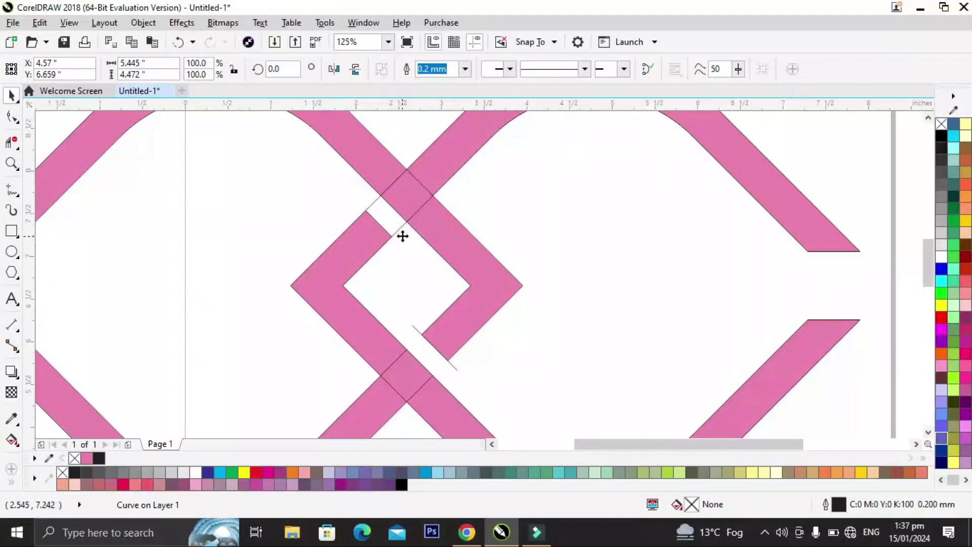
{"action": "left_click", "coordinate": [386, 214]}
{"action": "key", "text": "Delete"}
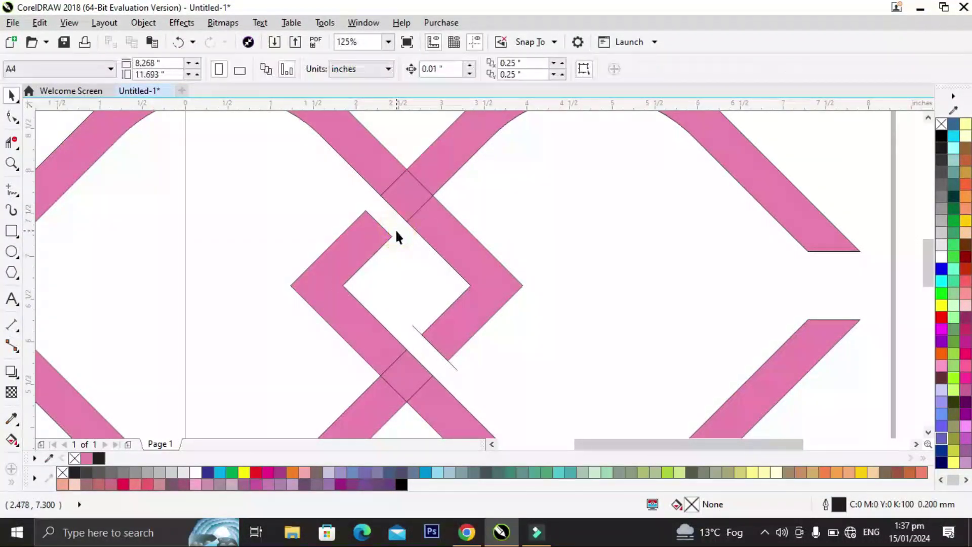
{"action": "scroll", "coordinate": [390, 228], "scroll_direction": "down", "scroll_amount": 2}
{"action": "scroll", "coordinate": [404, 292], "scroll_direction": "up", "scroll_amount": 2}
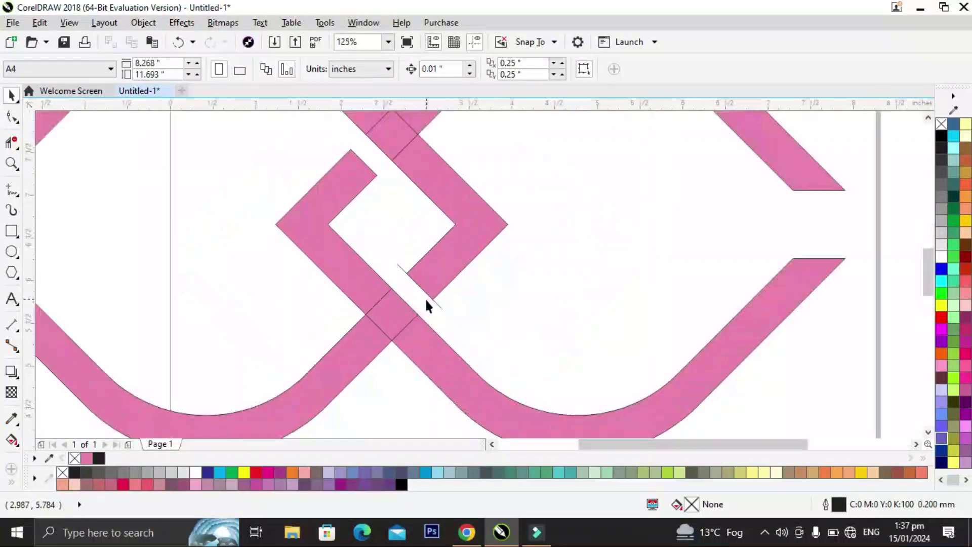
{"action": "left_click", "coordinate": [437, 303]}
{"action": "key", "text": "Delete"}
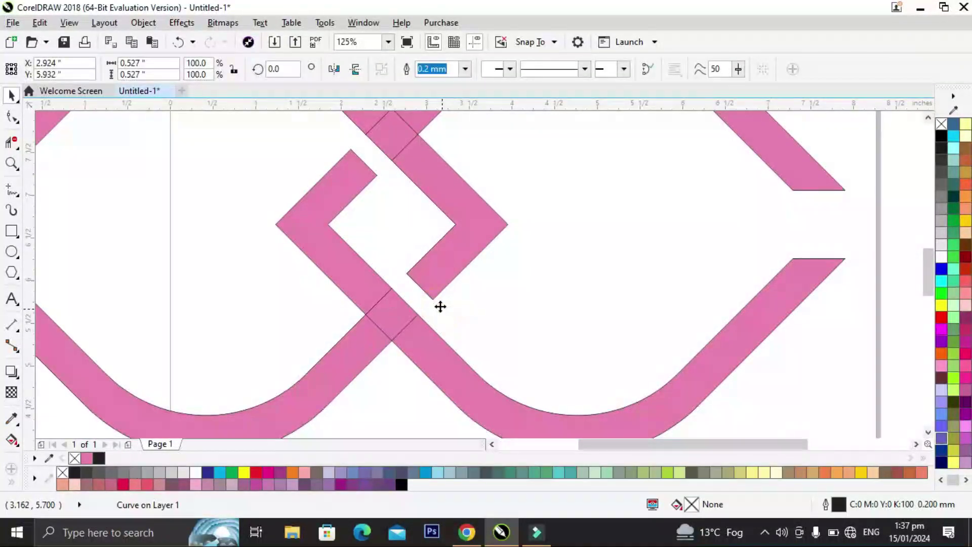
{"action": "scroll", "coordinate": [425, 294], "scroll_direction": "down", "scroll_amount": 2}
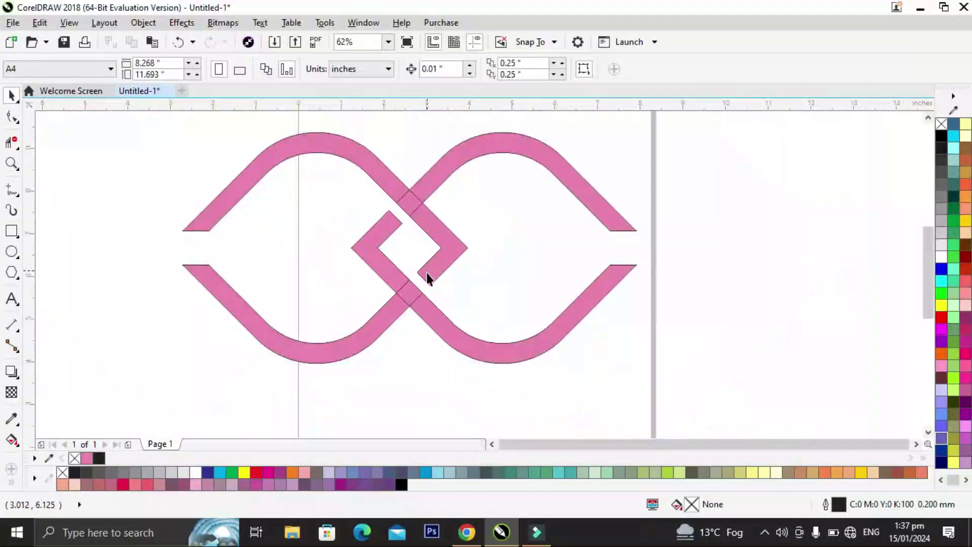
Weld the four lower pink pieces into a single curve
{"action": "left_click", "coordinate": [361, 329]}
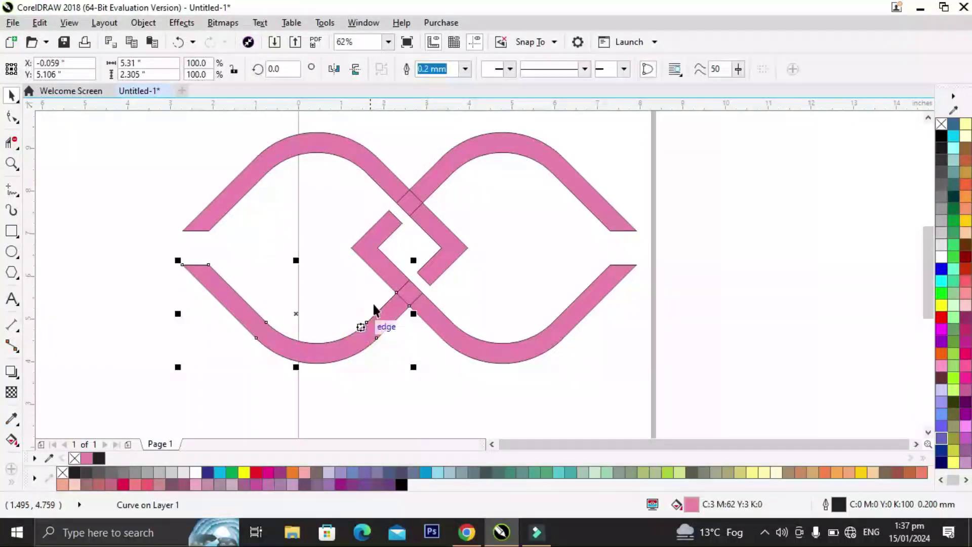
{"action": "left_click", "coordinate": [383, 258], "text": "shift"}
{"action": "left_click", "coordinate": [411, 300], "text": "shift"}
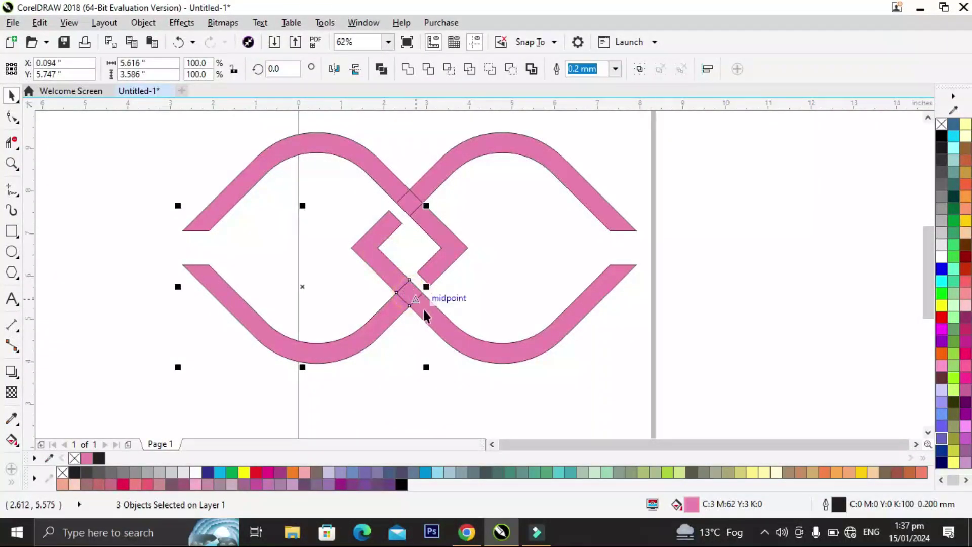
{"action": "left_click", "coordinate": [417, 174], "text": "shift"}
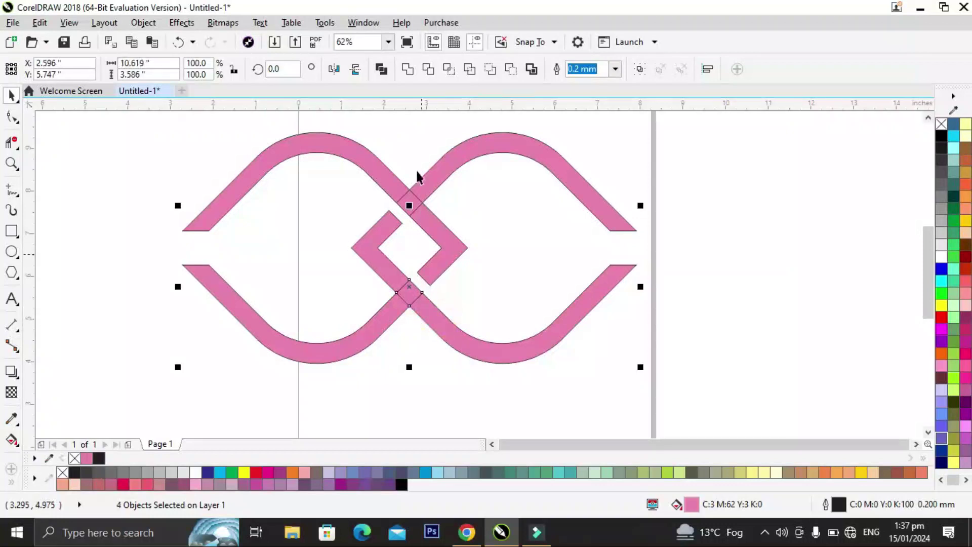
{"action": "left_click", "coordinate": [406, 71]}
{"action": "left_click", "coordinate": [456, 202]}
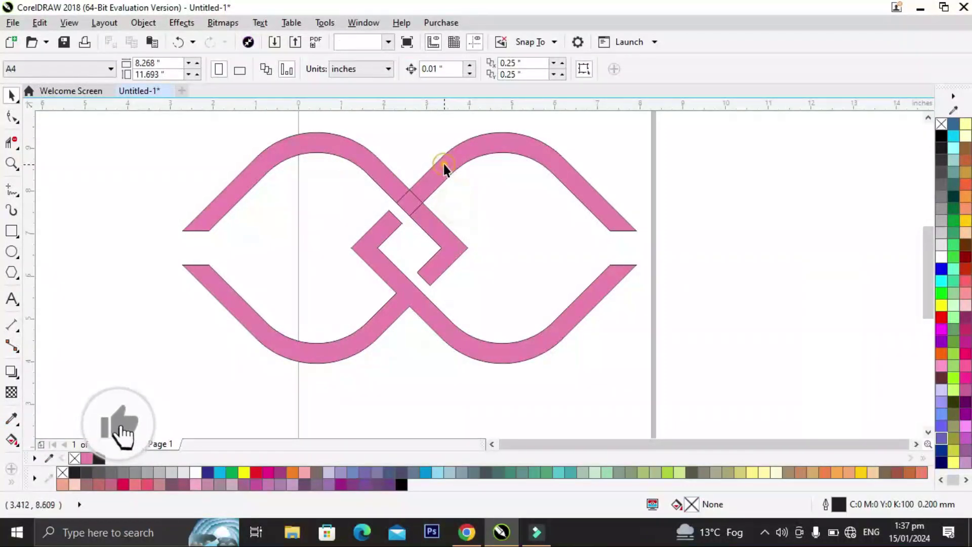
Weld the four upper pink pieces, including the crossing diamond, into a single curve
{"action": "left_click", "coordinate": [444, 164]}
{"action": "left_click", "coordinate": [418, 201], "text": "shift"}
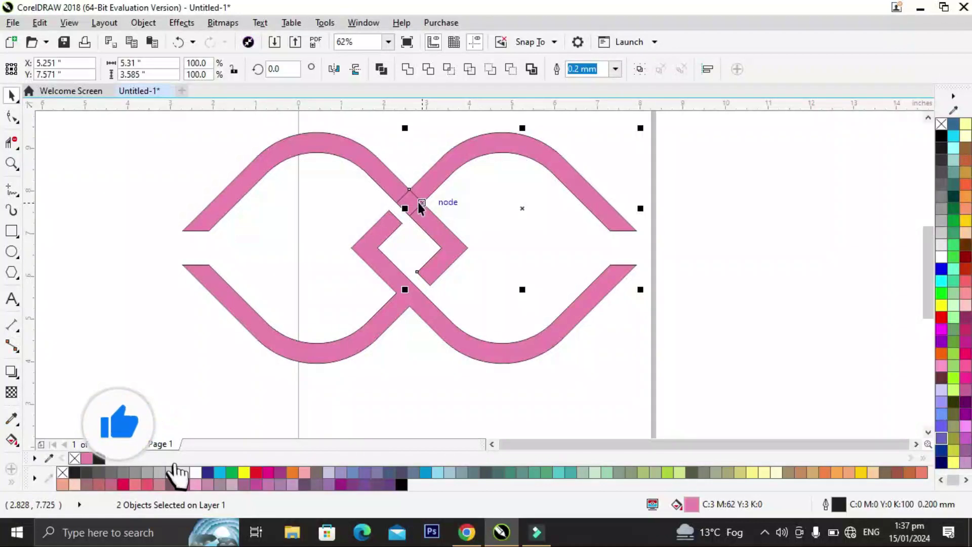
{"action": "left_click", "coordinate": [407, 202], "text": "shift"}
{"action": "left_click", "coordinate": [377, 170], "text": "shift"}
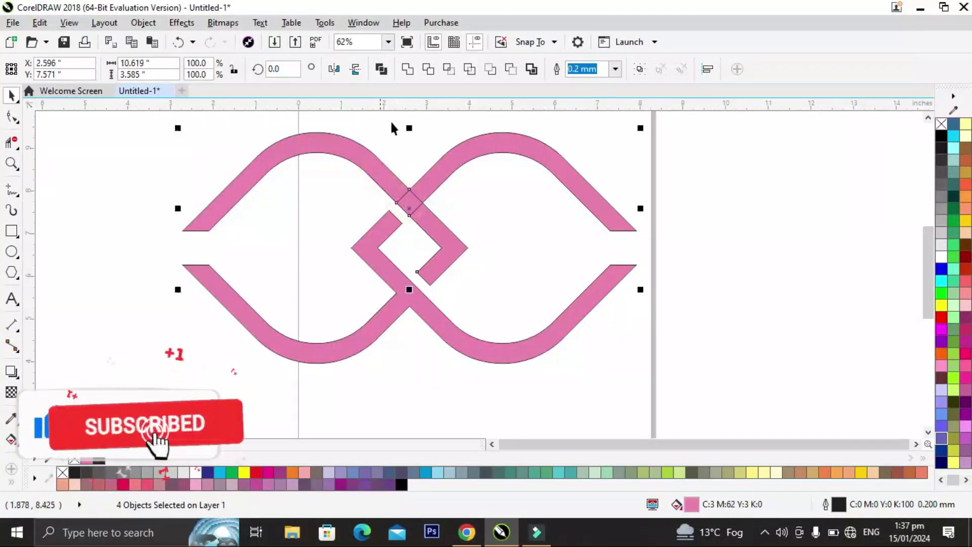
{"action": "left_click", "coordinate": [407, 69]}
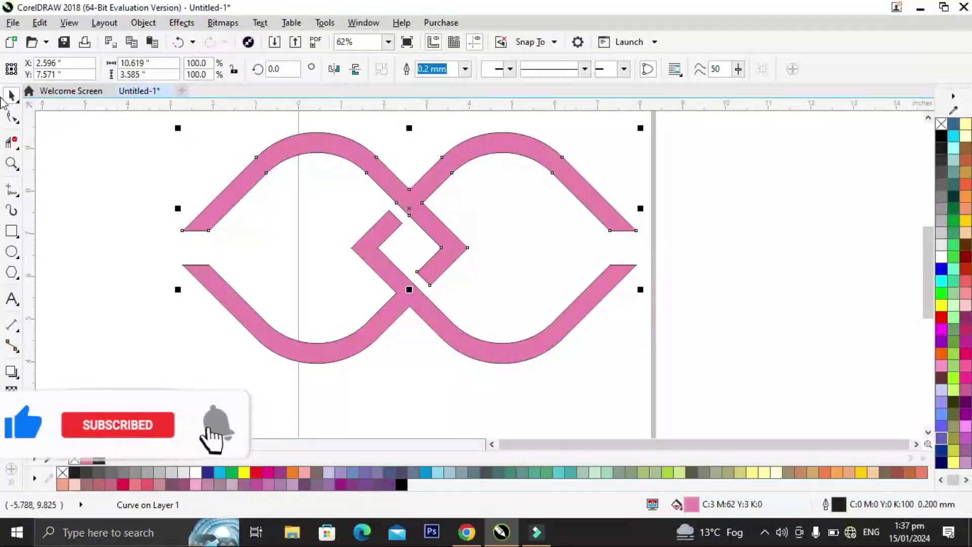
{"action": "left_click", "coordinate": [93, 255]}
{"action": "left_click", "coordinate": [325, 344]}
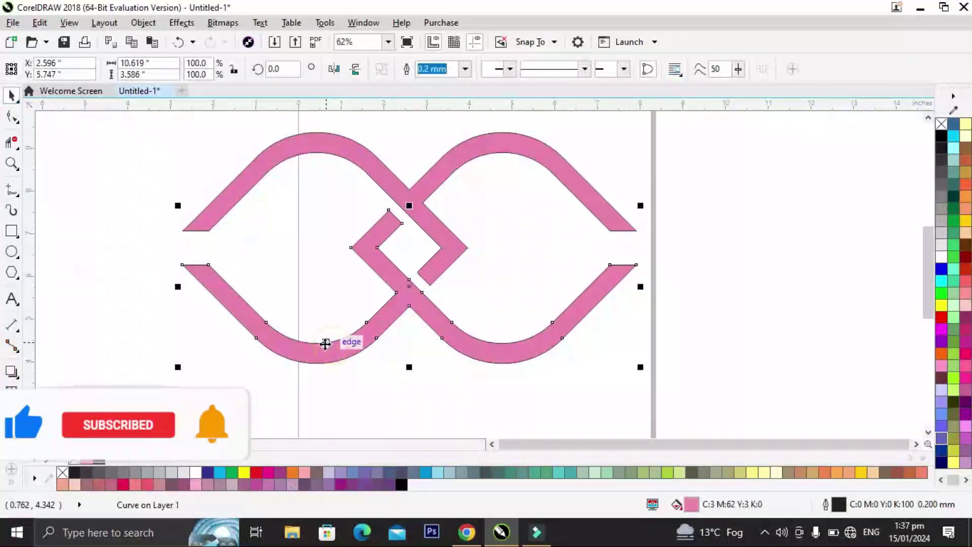
Give the lower band an orange–yellow–orange linear fountain fill with the yellow stop at 57%
{"action": "key", "text": "g"}
{"action": "mouse_move", "coordinate": [195, 274]}
{"action": "left_mouse_down"}
{"action": "mouse_move", "coordinate": [376, 326]}
{"action": "mouse_move", "coordinate": [620, 274]}
{"action": "left_mouse_up"}
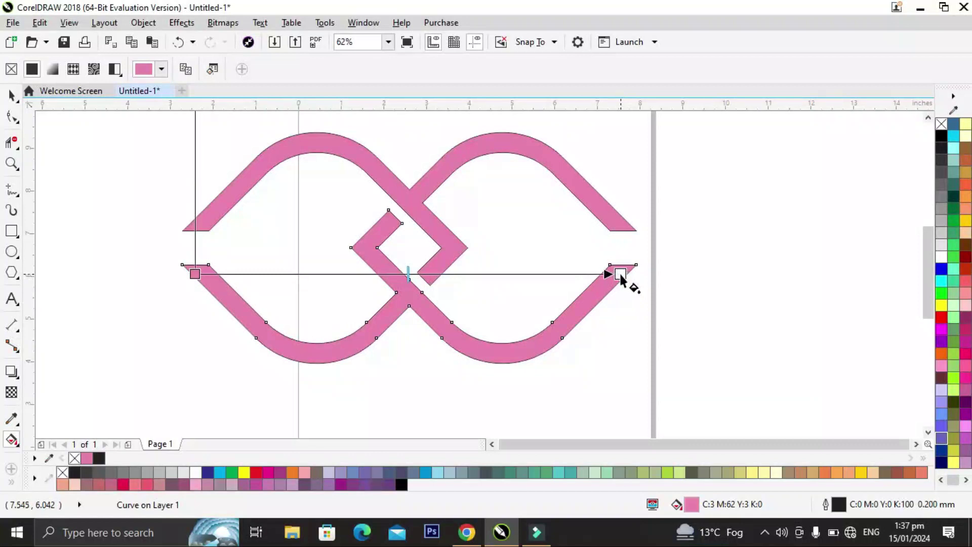
{"action": "left_click", "coordinate": [288, 471]}
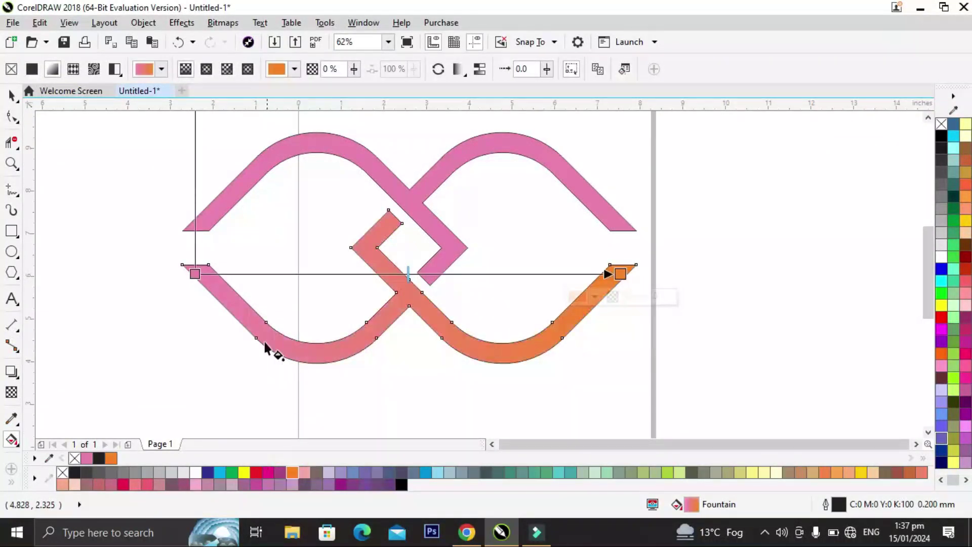
{"action": "left_click", "coordinate": [293, 474]}
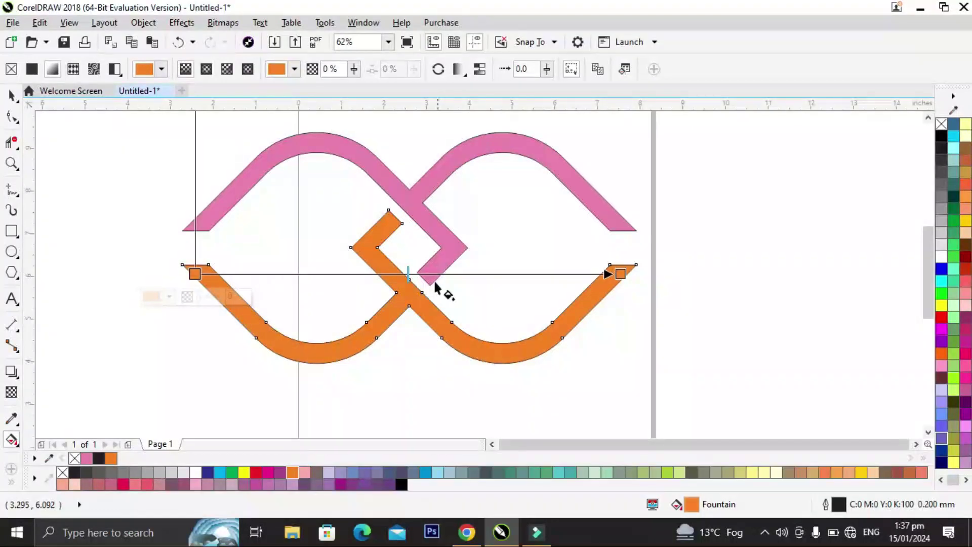
{"action": "double_click", "coordinate": [429, 274]}
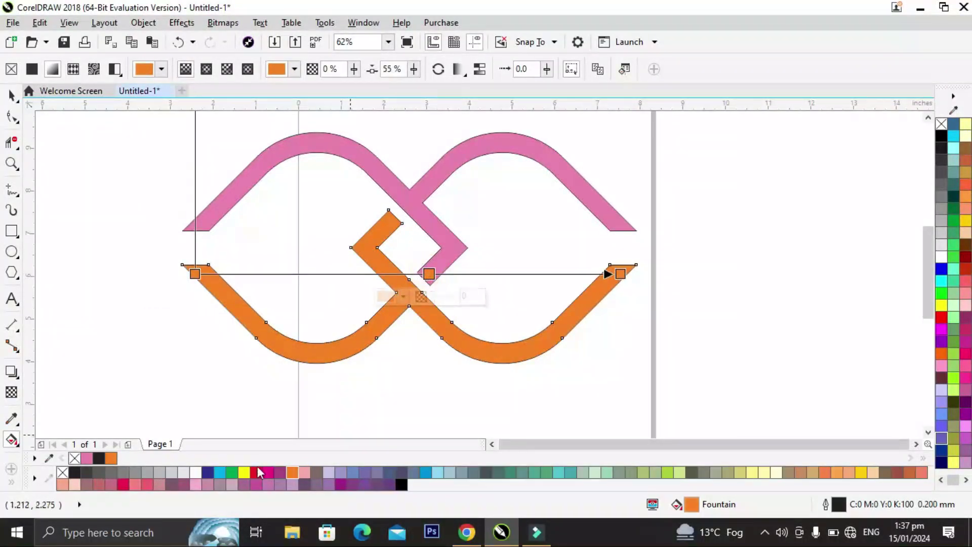
{"action": "left_click", "coordinate": [244, 472]}
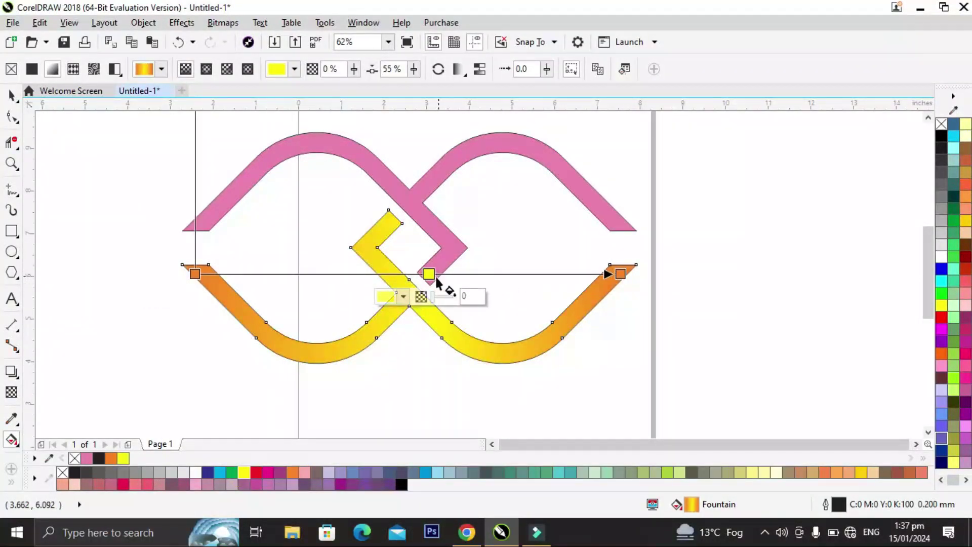
{"action": "left_click_drag", "start_coordinate": [429, 275], "coordinate": [437, 273]}
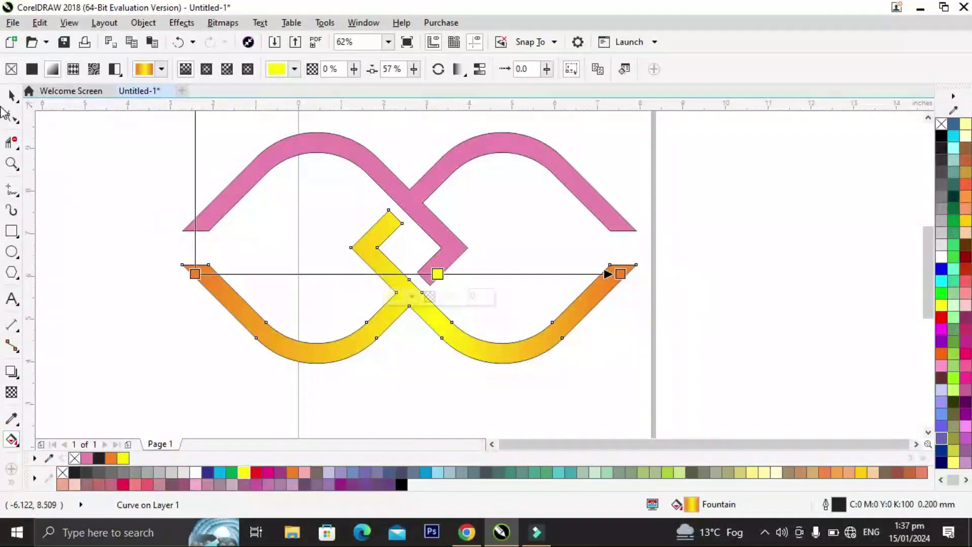
{"action": "left_click", "coordinate": [12, 95]}
Give the upper band a red–orange–red linear fountain fill with the orange stop at 55%
{"action": "left_click", "coordinate": [211, 211]}
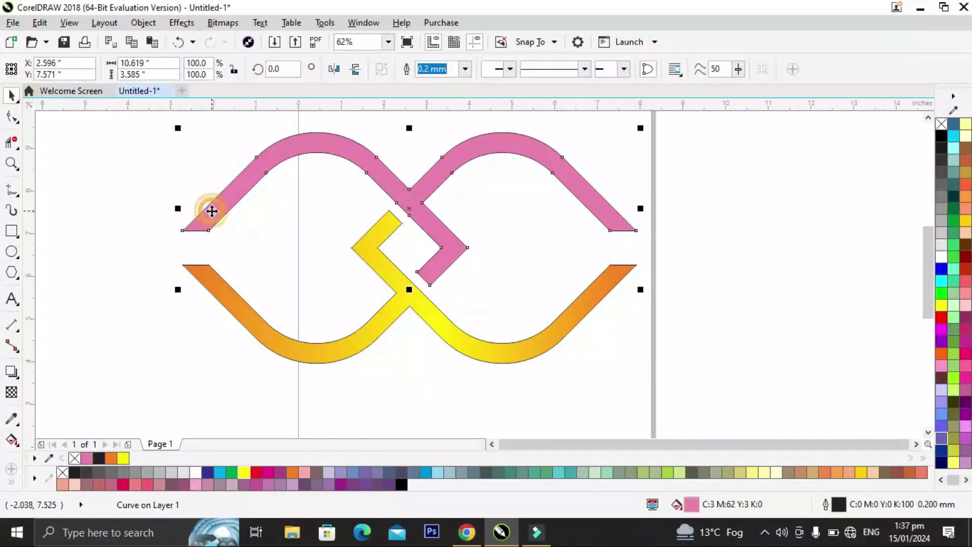
{"action": "key", "text": "g"}
{"action": "mouse_move", "coordinate": [196, 216]}
{"action": "left_mouse_down"}
{"action": "mouse_move", "coordinate": [607, 209]}
{"action": "mouse_move", "coordinate": [622, 218]}
{"action": "left_mouse_up"}
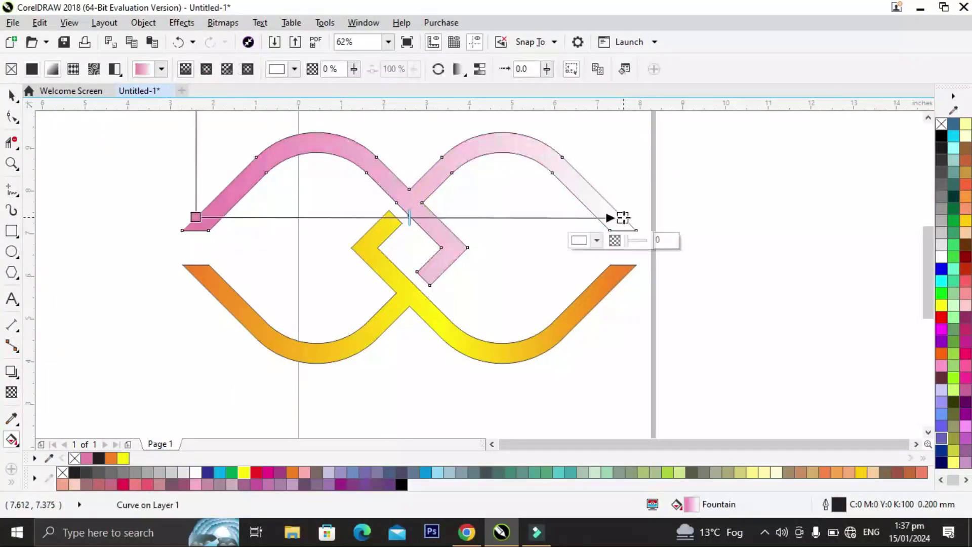
{"action": "left_click", "coordinate": [256, 472]}
{"action": "left_click", "coordinate": [195, 218]}
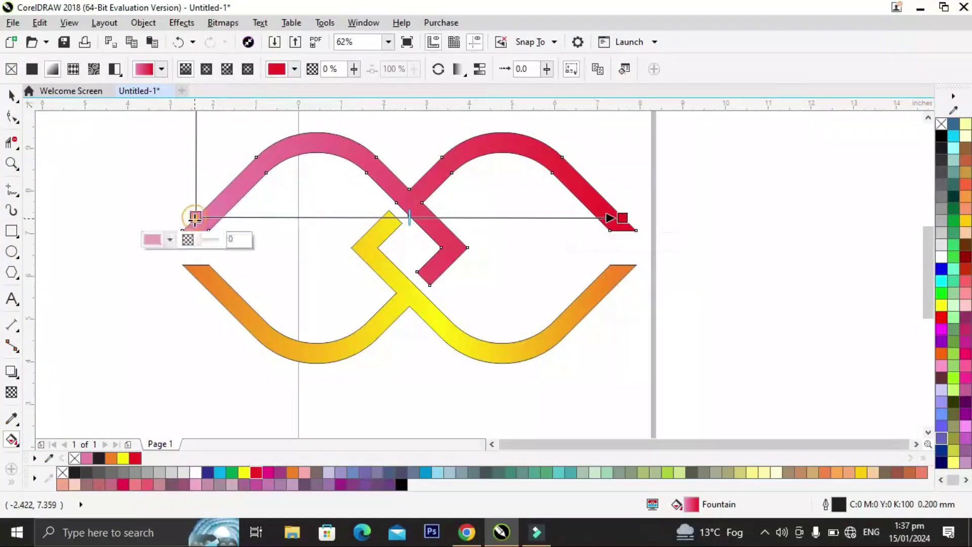
{"action": "left_click", "coordinate": [256, 474]}
{"action": "double_click", "coordinate": [423, 218]}
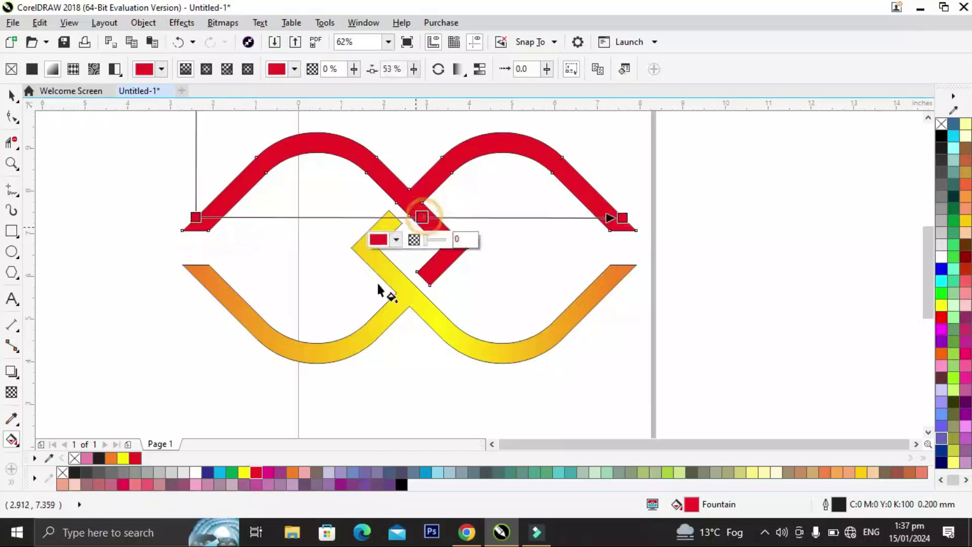
{"action": "left_click", "coordinate": [292, 472]}
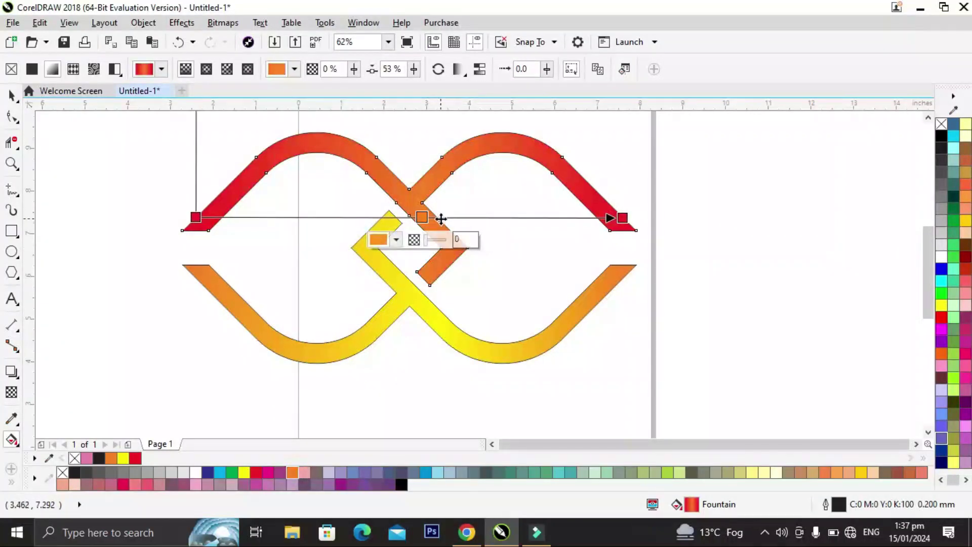
{"action": "left_click_drag", "start_coordinate": [424, 216], "coordinate": [430, 218]}
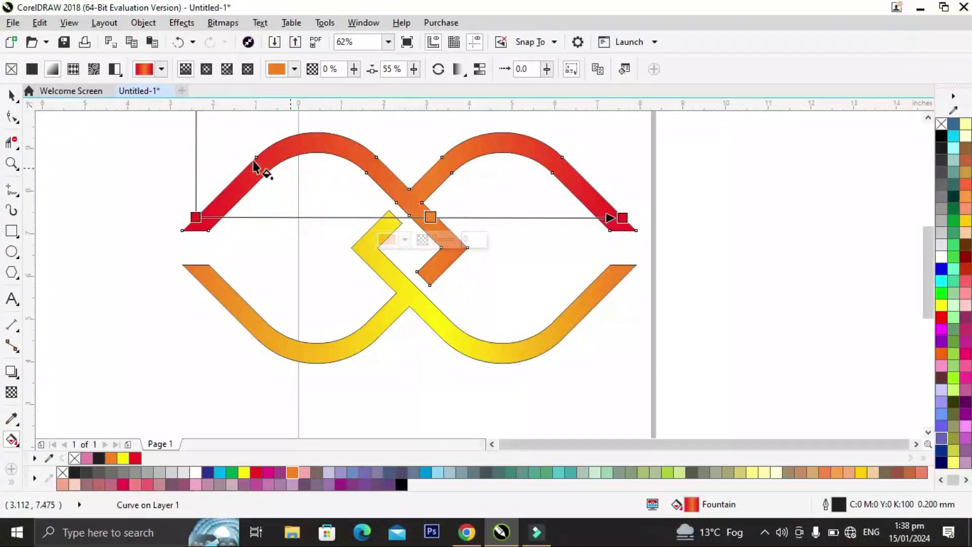
{"action": "left_click", "coordinate": [13, 96]}
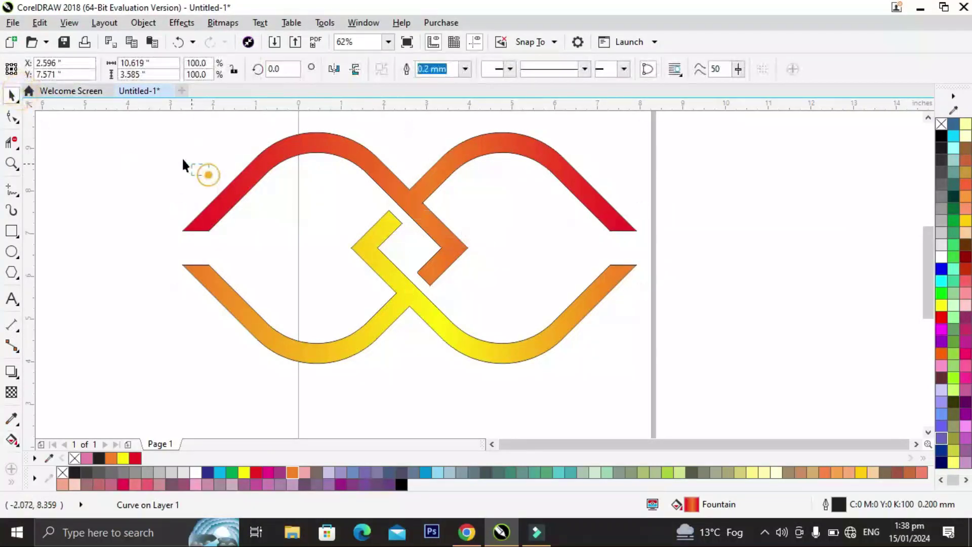
{"action": "left_click_drag", "start_coordinate": [130, 124], "coordinate": [602, 329]}
{"action": "left_click_drag", "start_coordinate": [707, 385], "coordinate": [714, 389]}
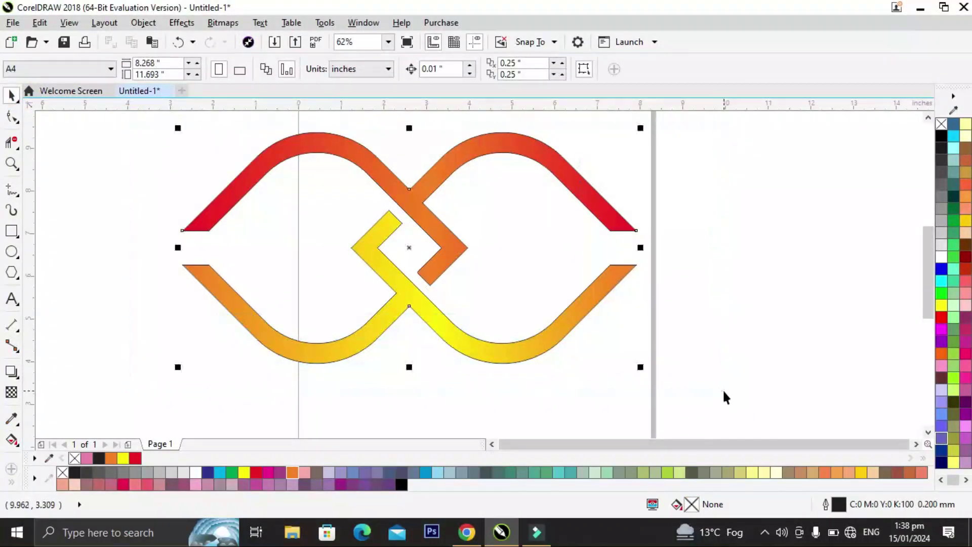